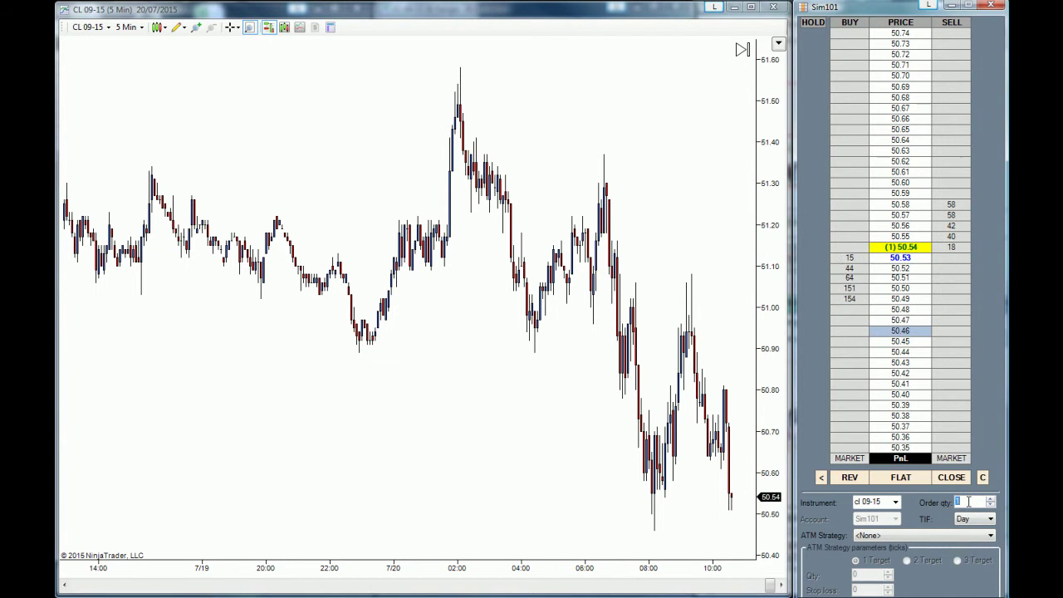
# Raise the ladder's order quantity to 9 contracts, leaving time in force on Day
pyautogui.doubleClick(968, 501)
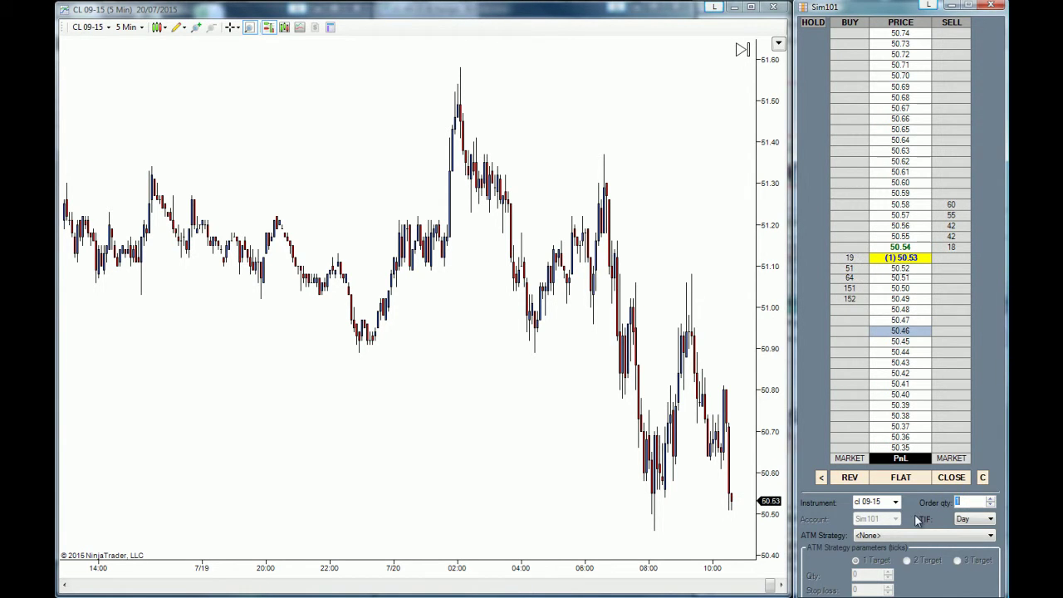
pyautogui.click(993, 500)
pyautogui.click(992, 500)
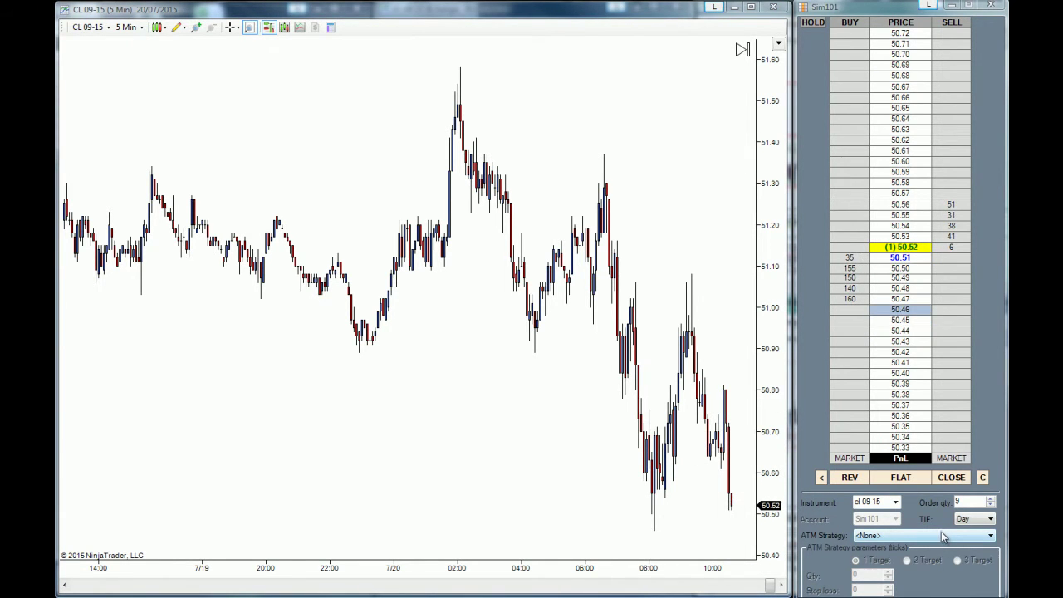
pyautogui.click(980, 521)
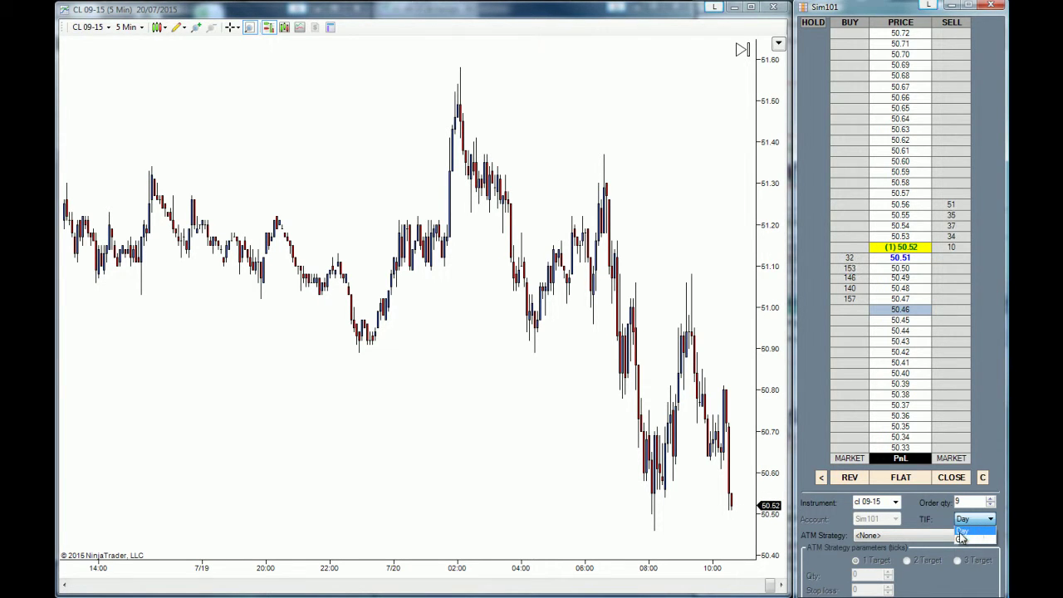
pyautogui.click(968, 531)
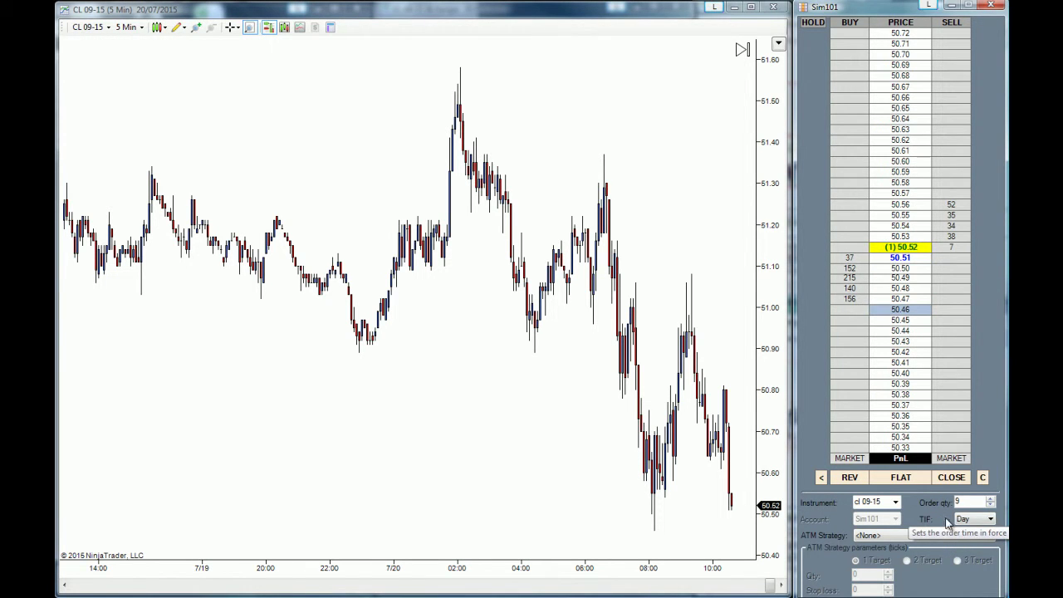
pyautogui.click(984, 520)
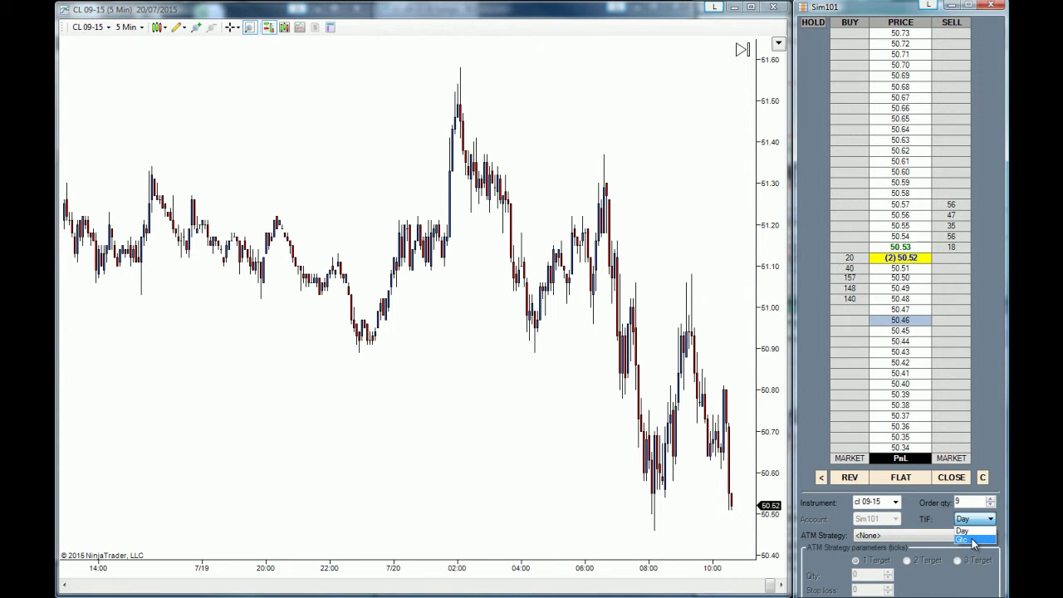
pyautogui.click(602, 536)
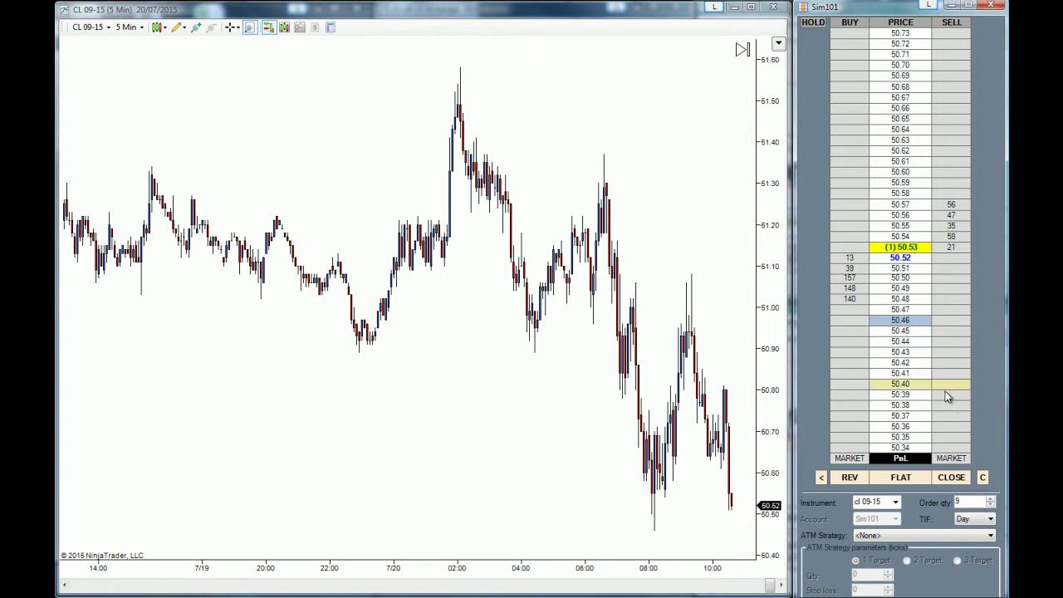
# Place a 9-contract CL 09-15 buy limit at 50.37, confirm it, then cancel it
pyautogui.click(843, 421)
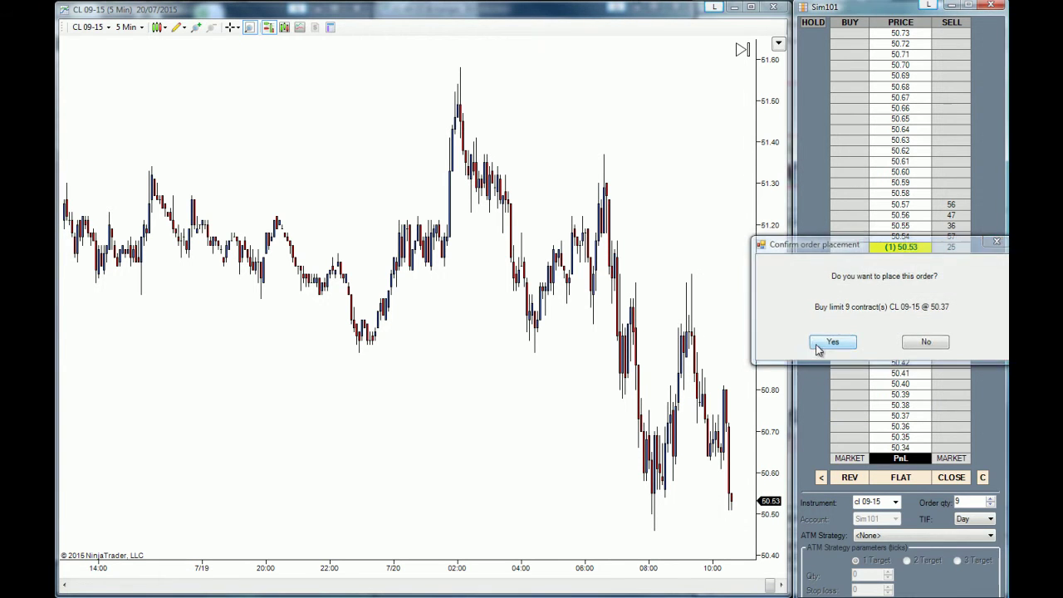
pyautogui.click(820, 344)
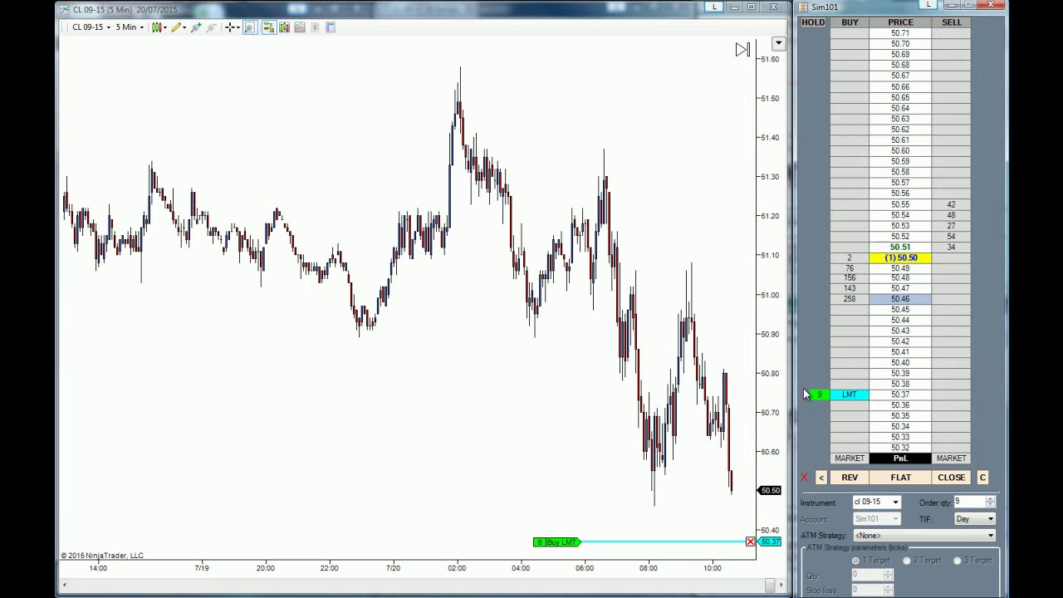
pyautogui.click(805, 396)
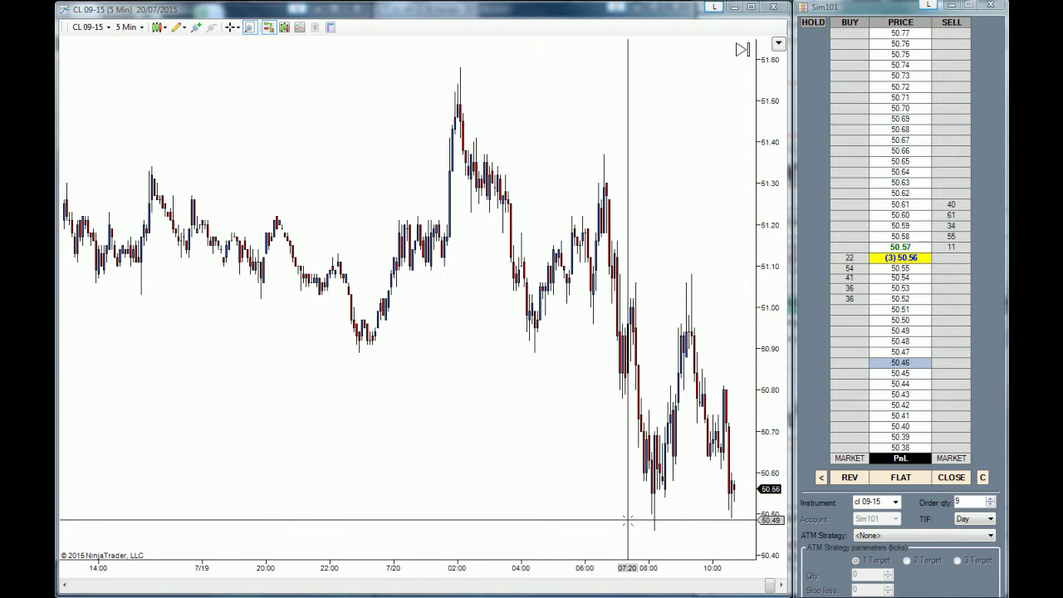
# Set the order quantity to 2 contracts and dismiss the ladder's order options menu
pyautogui.click(970, 500)
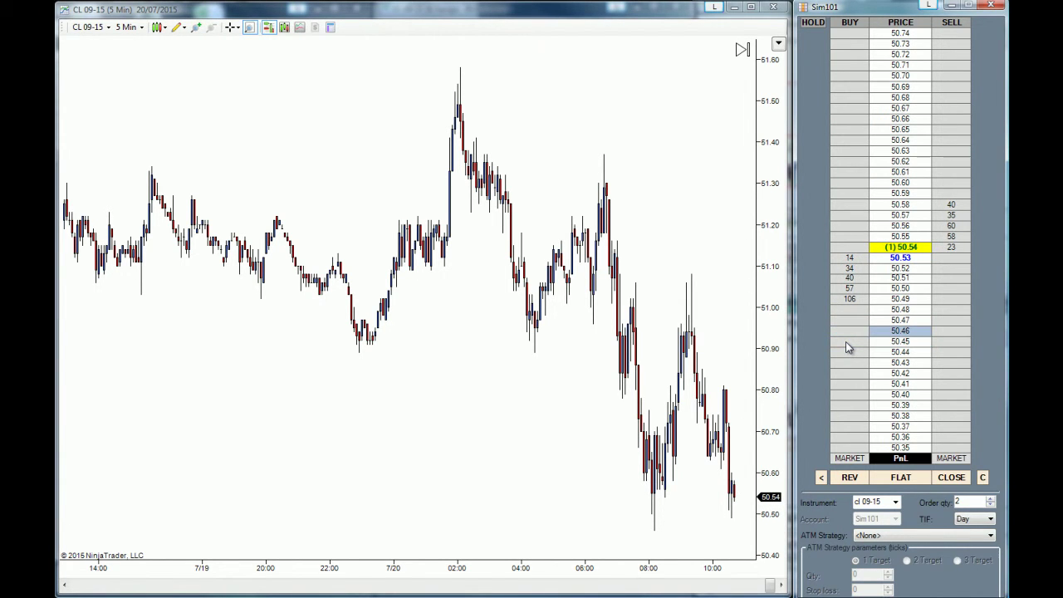
pyautogui.rightClick(847, 337)
pyautogui.click(808, 309)
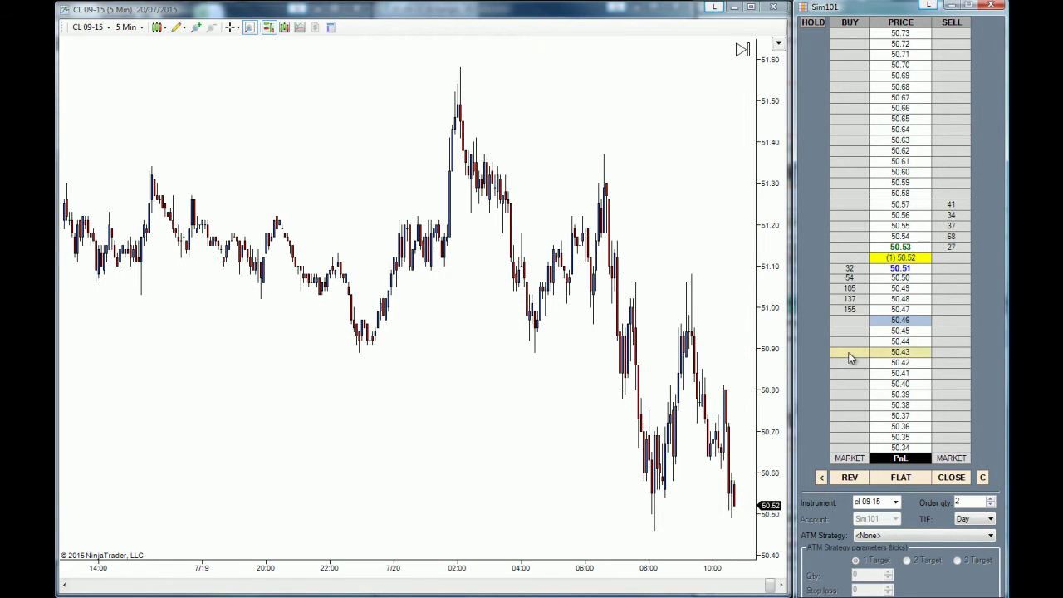
# Place and confirm a 2-contract CL 09-15 buy limit order at 50.41
pyautogui.scroll(-2, 851, 353)
pyautogui.scroll(-1, 851, 370)
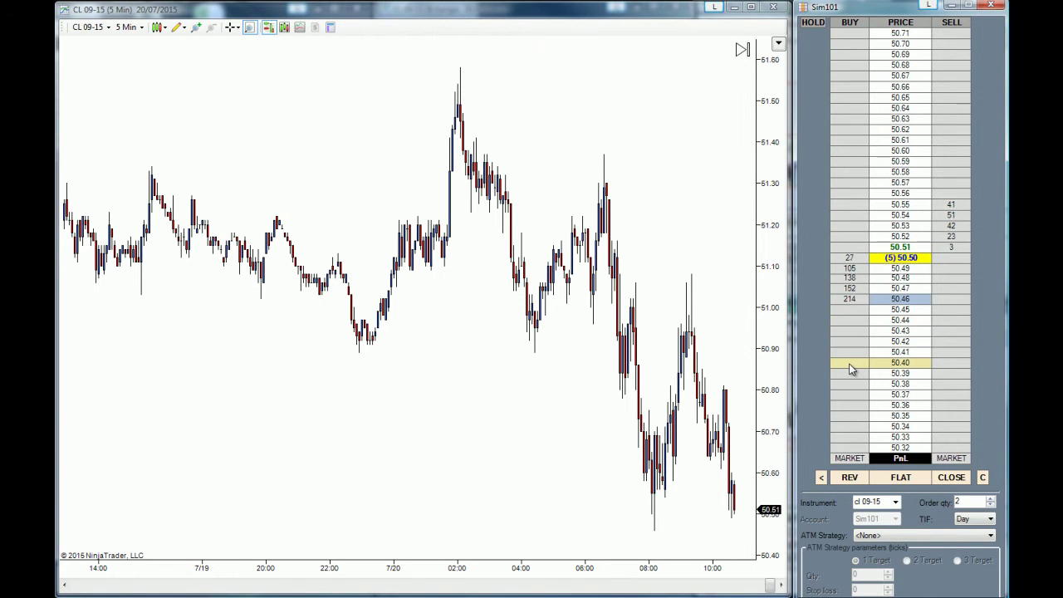
pyautogui.click(851, 370)
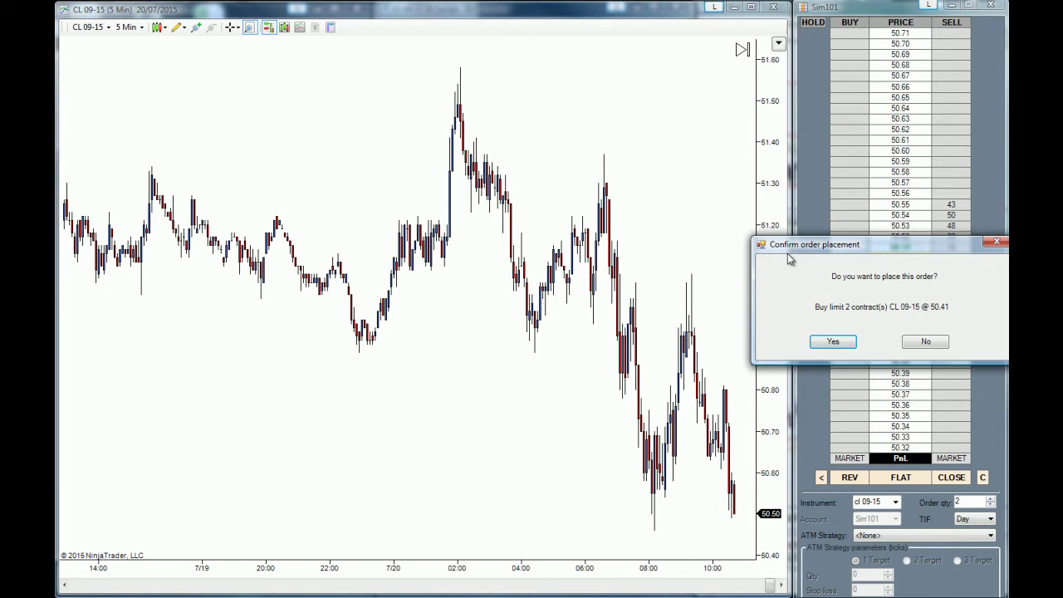
pyautogui.click(835, 341)
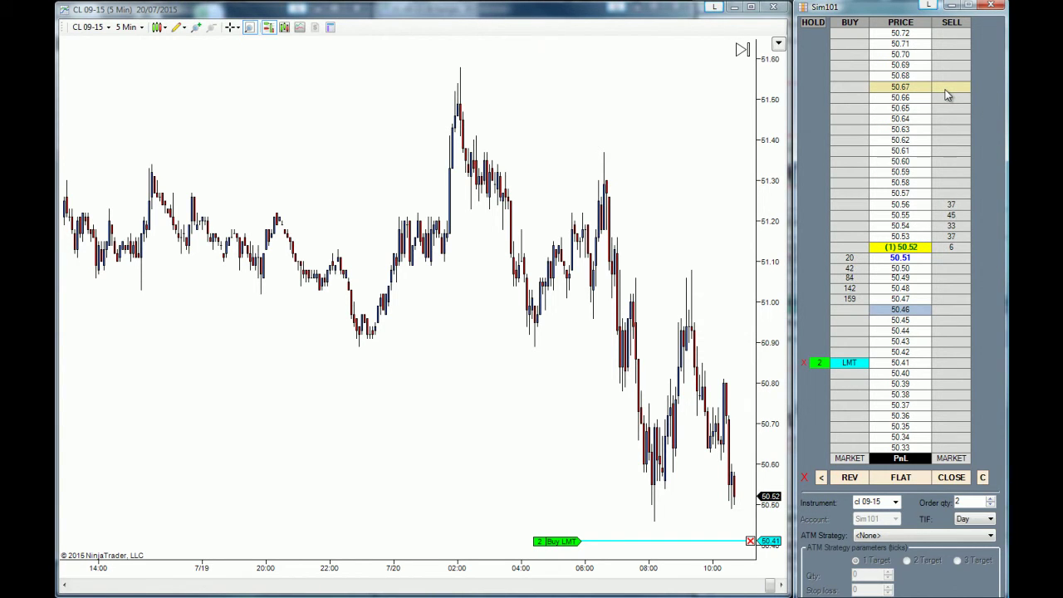
# Place and confirm a 2-contract CL 09-15 sell limit order at 50.67
pyautogui.click(948, 87)
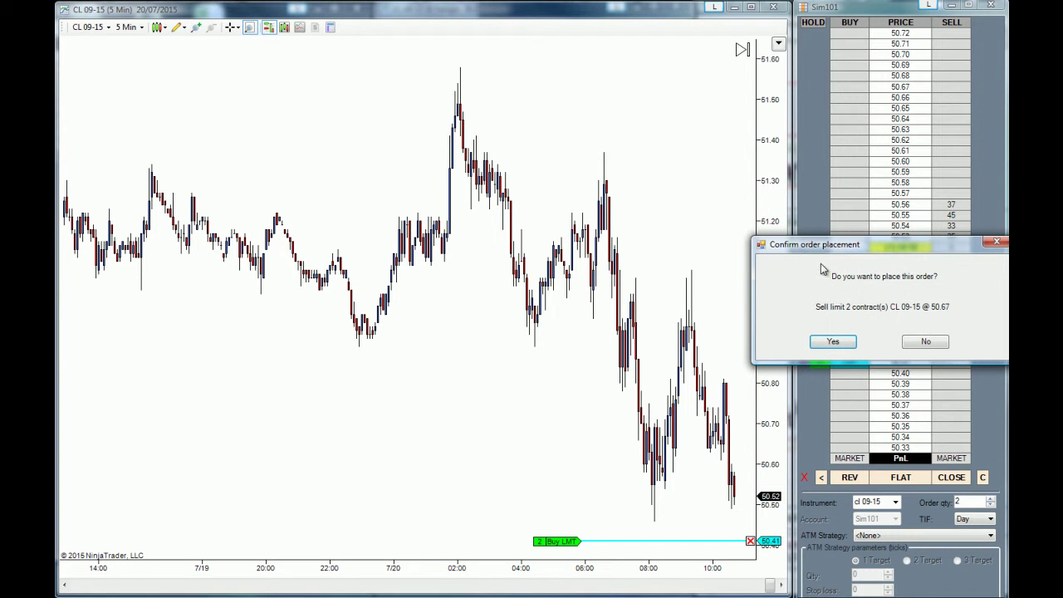
pyautogui.click(837, 343)
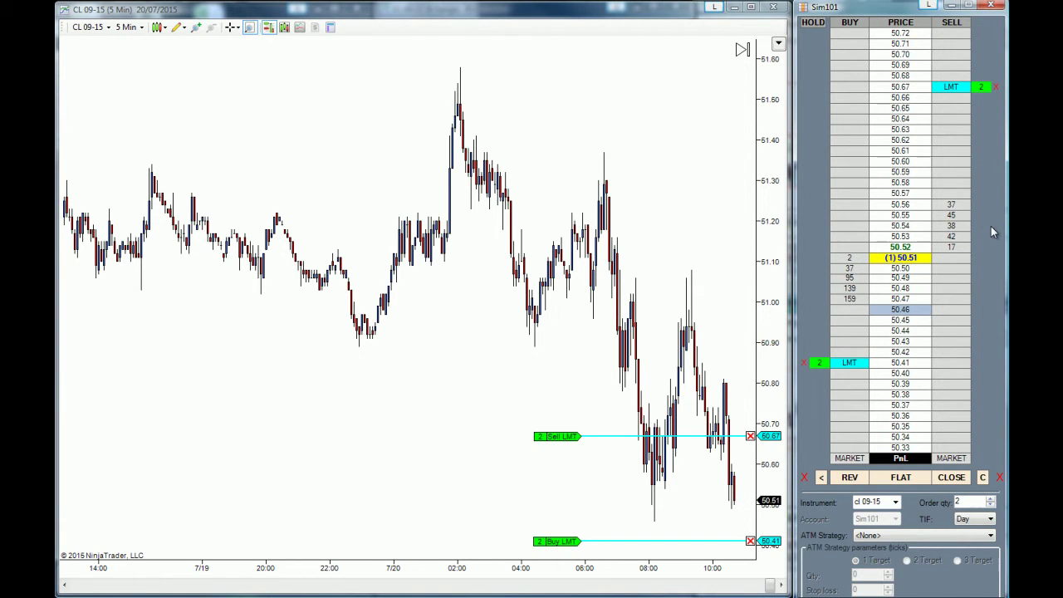
pyautogui.scroll(-1, 990, 226)
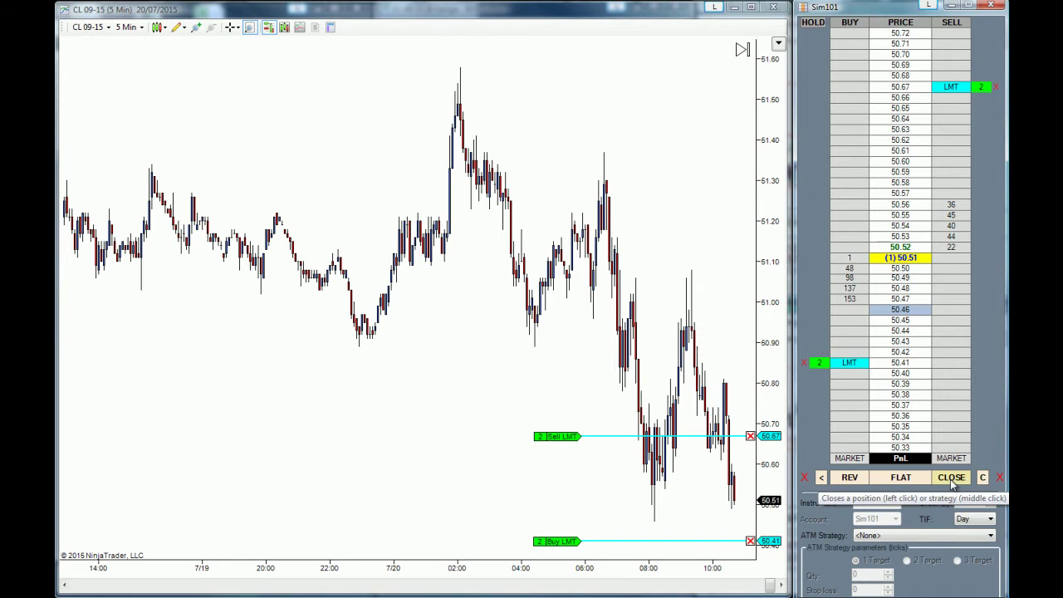
# Cancel the 50.41 buy and 50.67 sell limit orders, then begin a buy order at 50.70
pyautogui.click(951, 478)
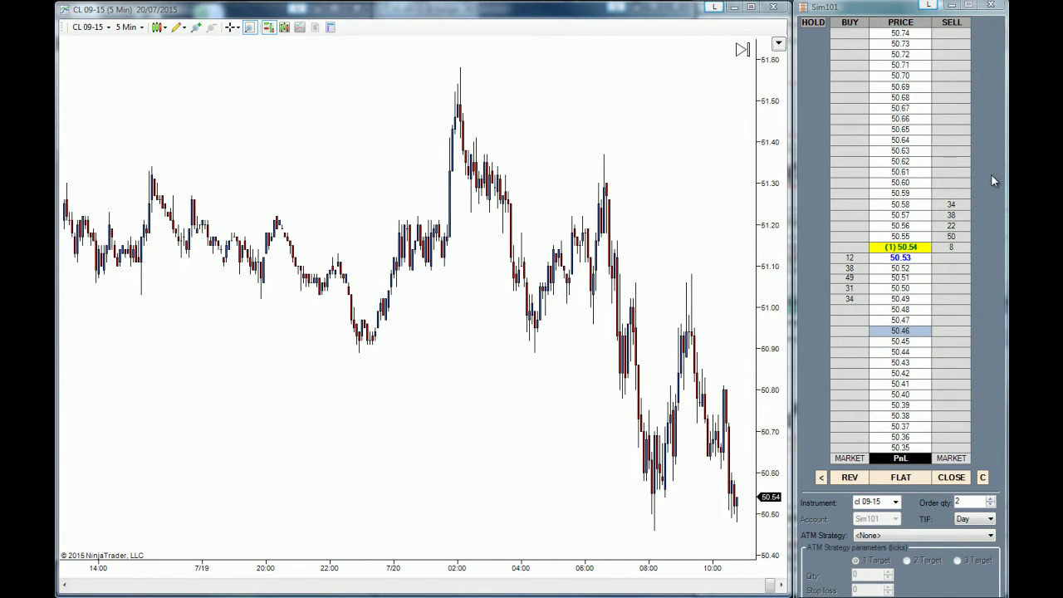
pyautogui.click(847, 84)
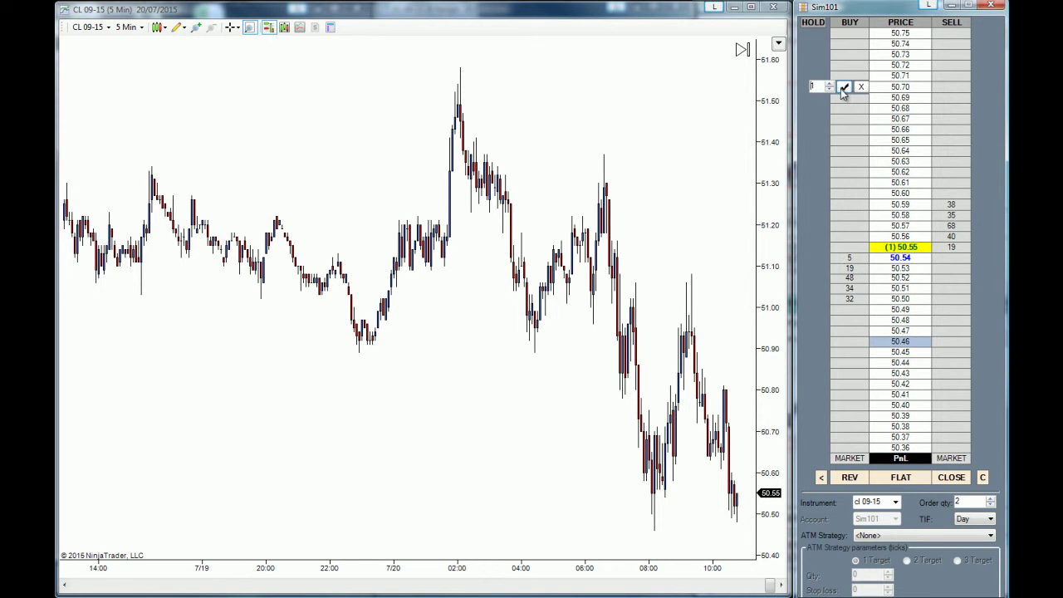
# Submit and confirm a 2-contract buy stop-limit order at 50.70 x 50.71
pyautogui.click(843, 87)
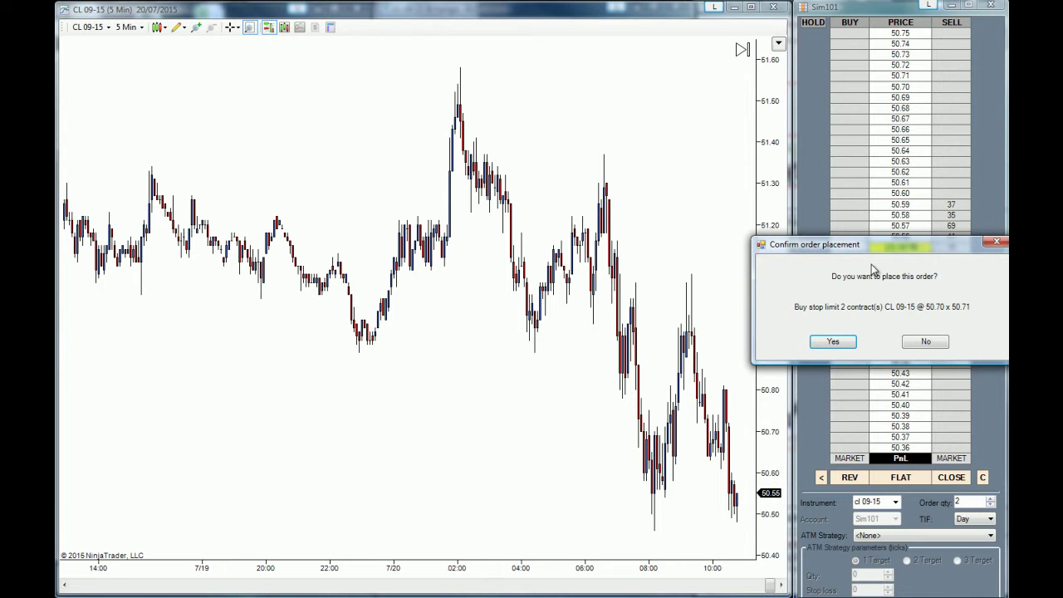
pyautogui.click(832, 343)
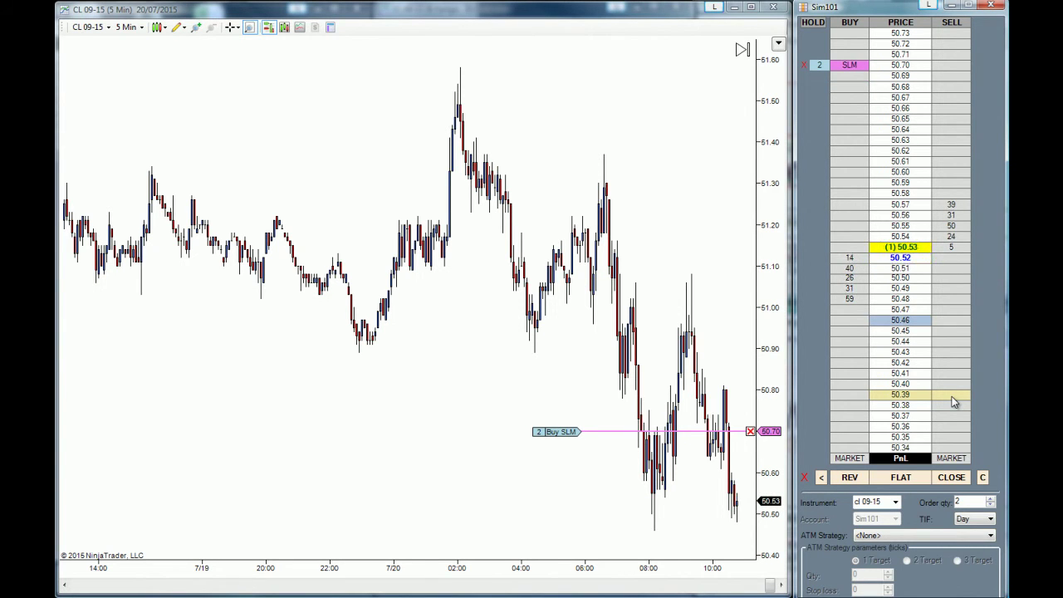
# Submit and confirm a 2-contract CL 09-15 sell stop-limit order at 50.38
pyautogui.click(952, 396)
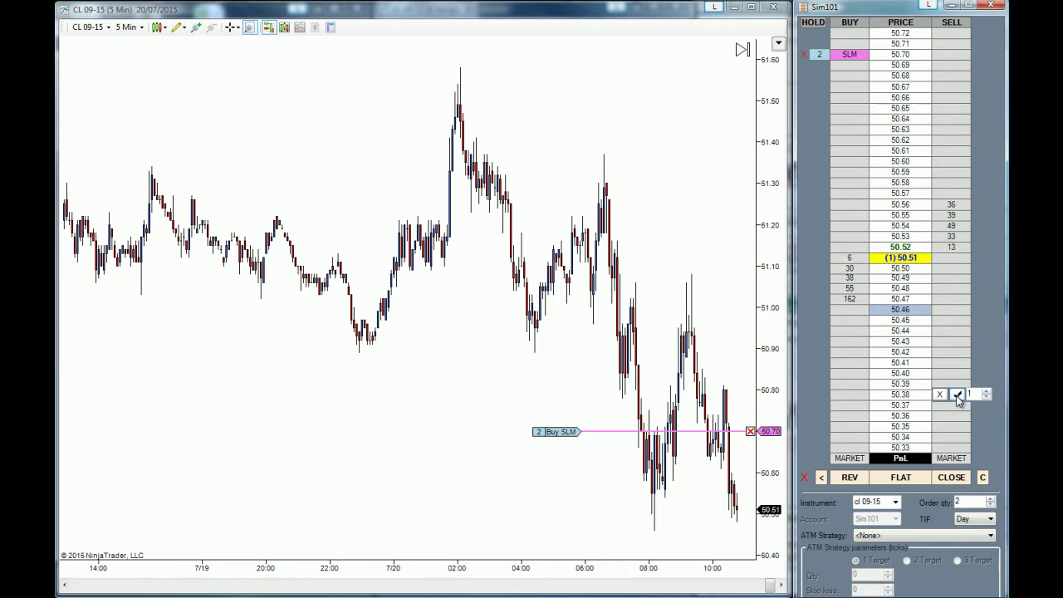
pyautogui.click(958, 395)
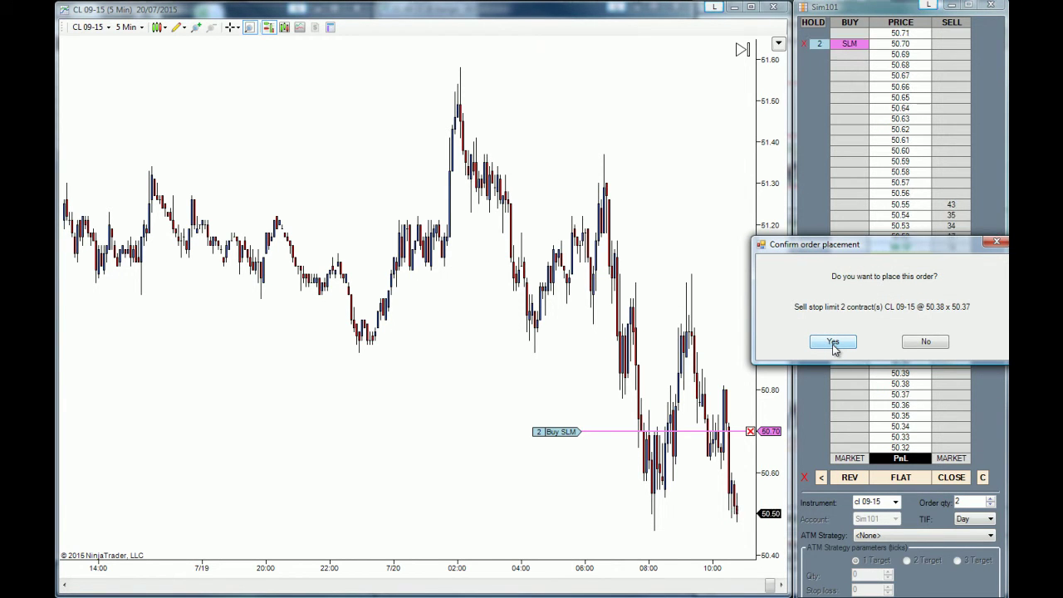
pyautogui.click(833, 342)
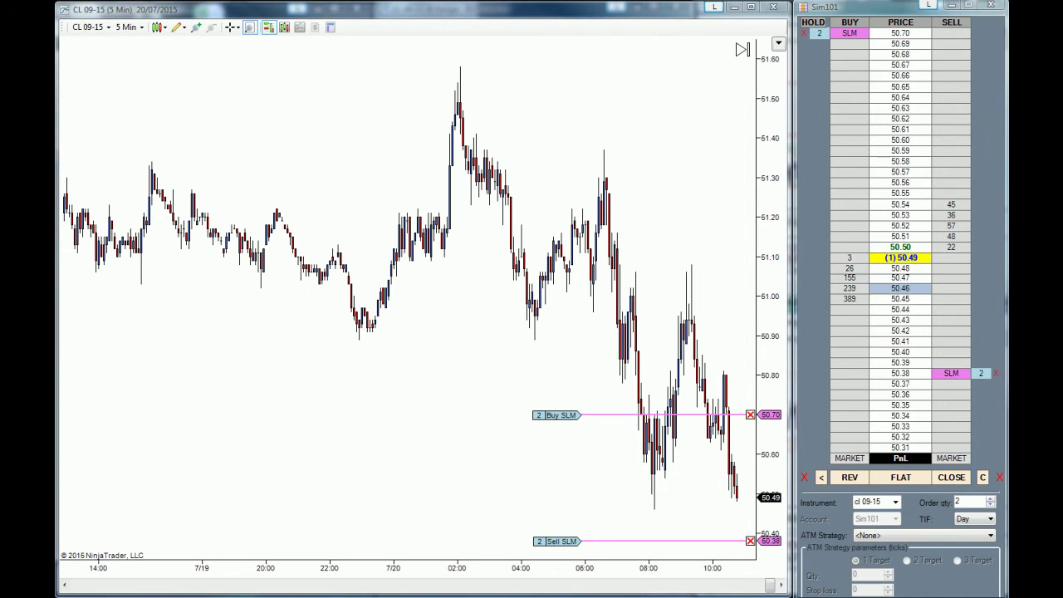
# Cancel the 50.70 buy and 50.38 sell stop-limit orders with the cancel-all X
pyautogui.click(952, 480)
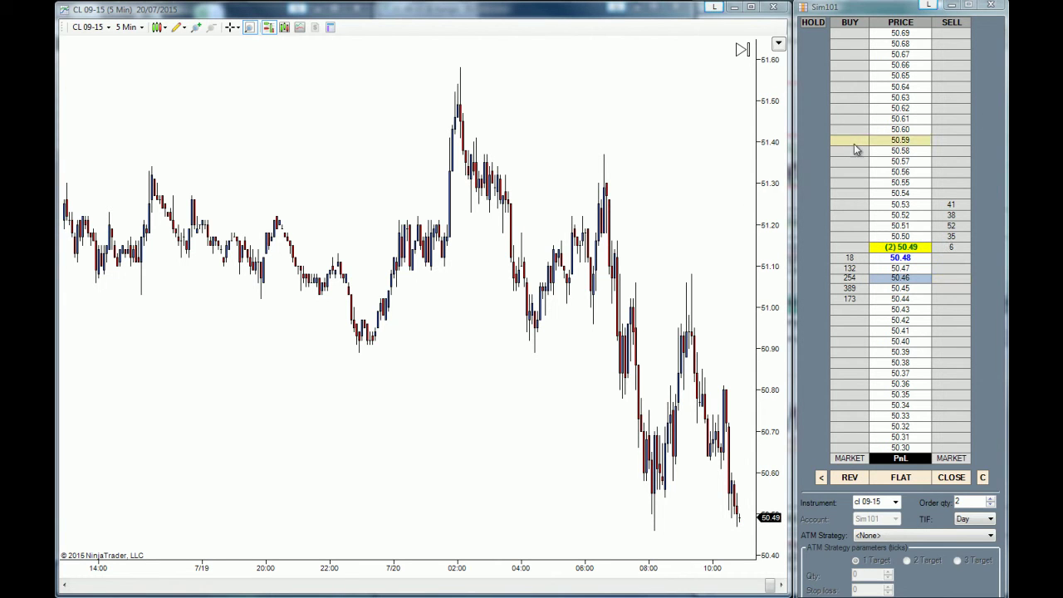
# Place and confirm a 2-contract CL 09-15 buy stop order at 50.61
pyautogui.scroll(1, 847, 131)
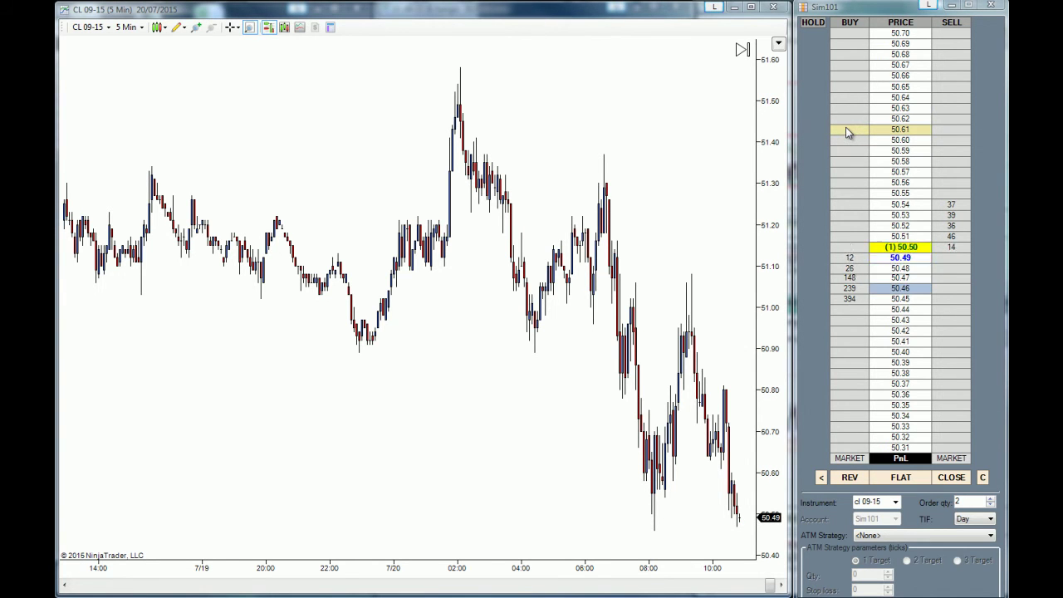
pyautogui.click(847, 132)
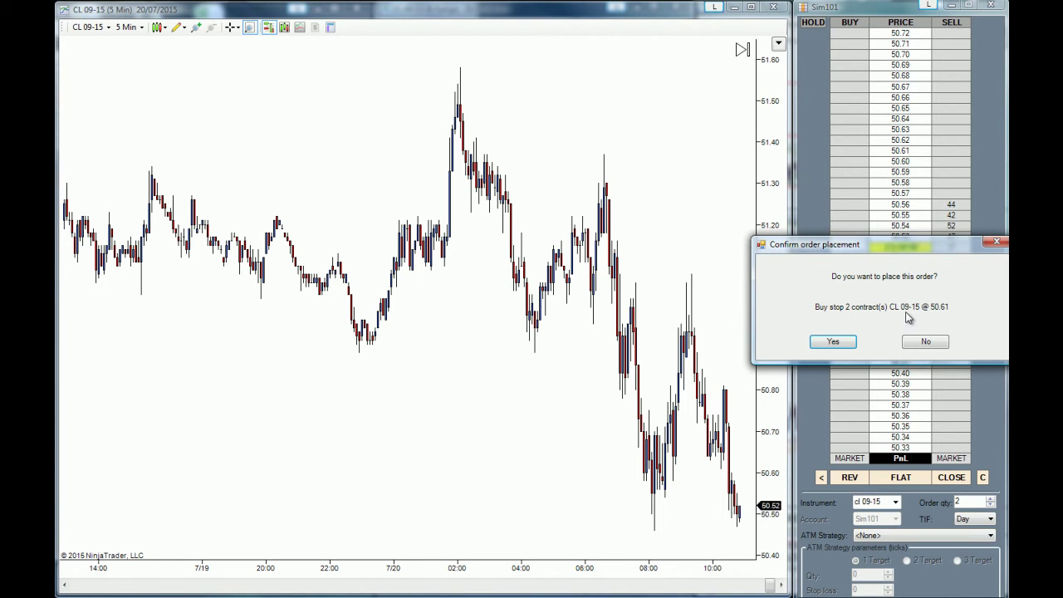
pyautogui.click(832, 342)
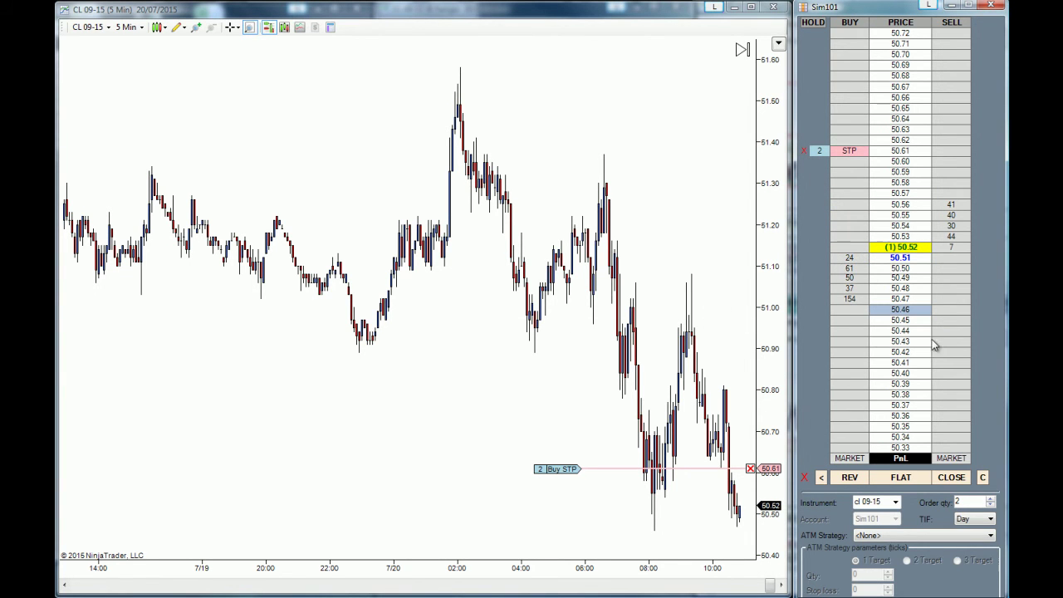
# Place and confirm a 2-contract sell stop on CL 09-15 at 50.40
pyautogui.scroll(1, 963, 348)
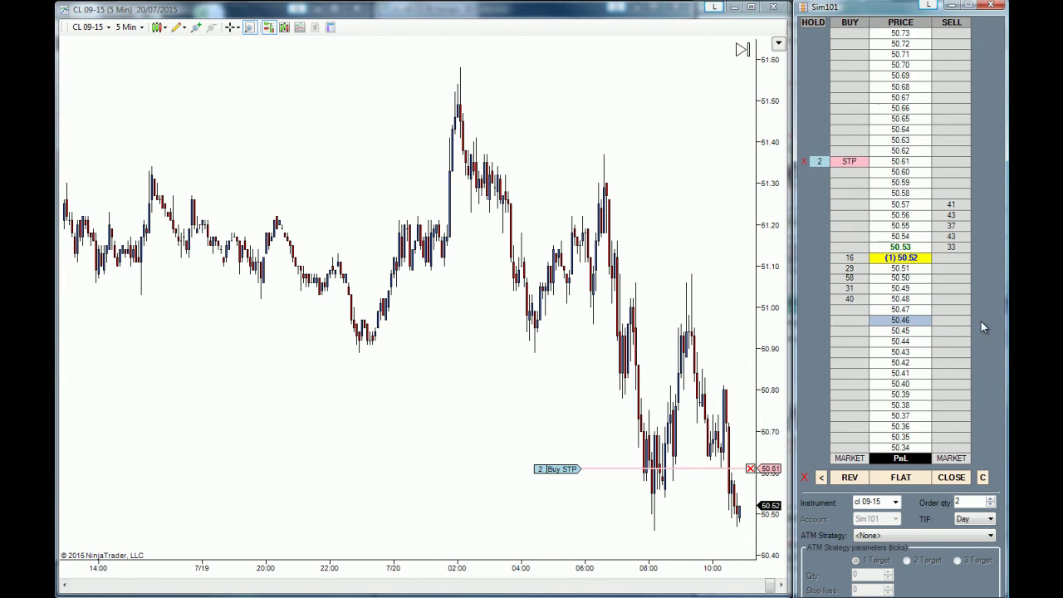
pyautogui.click(947, 384)
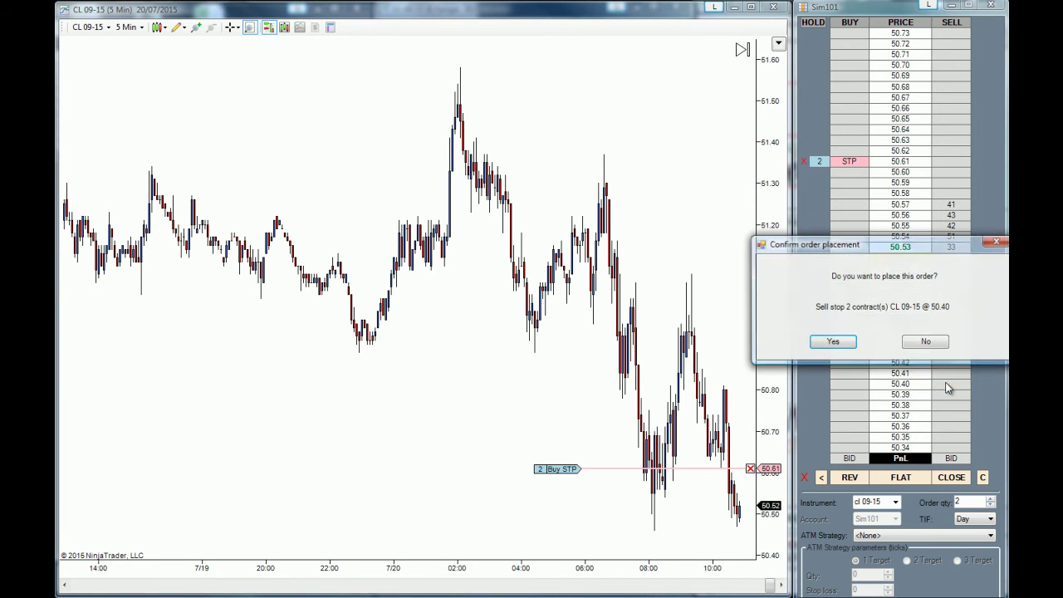
pyautogui.click(840, 348)
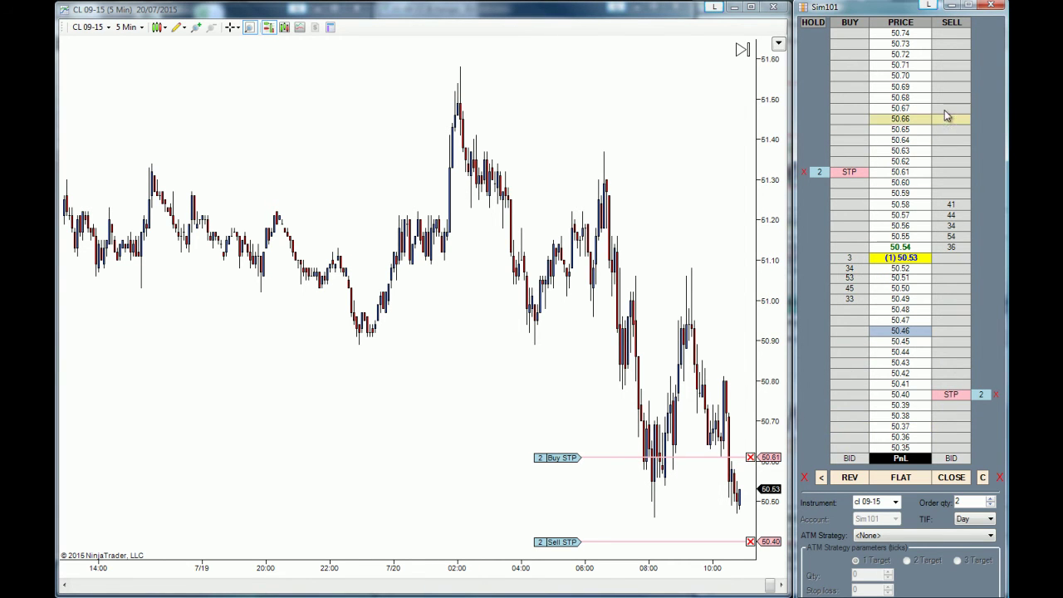
# Cancel the 50.61 buy stop and 50.40 sell stop with the cancel-all button
pyautogui.click(955, 482)
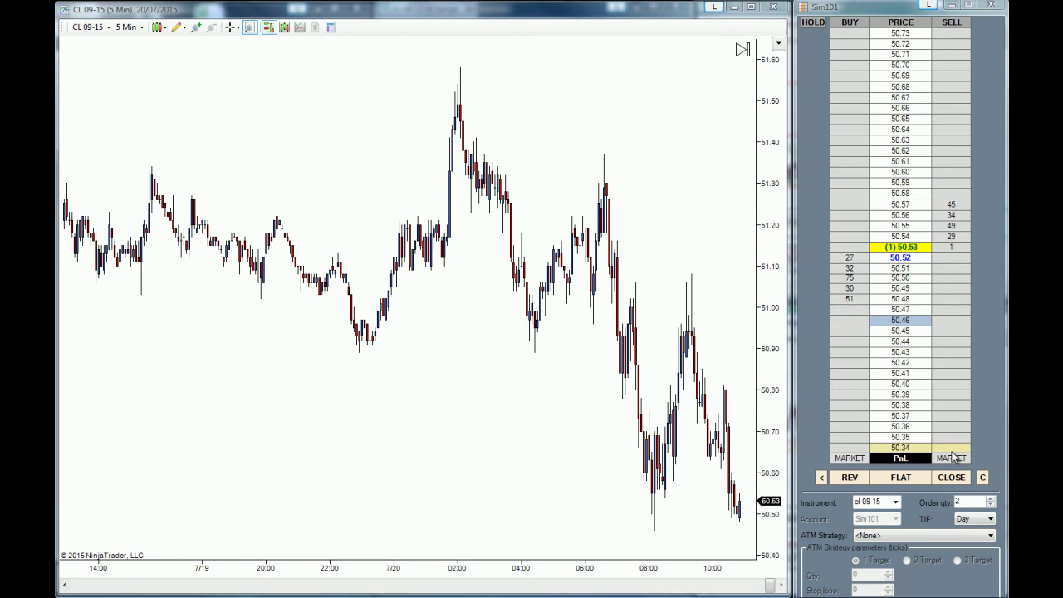
# Buy 2 CL 09-15 contracts at market and confirm, filling near 50.54
pyautogui.click(850, 459)
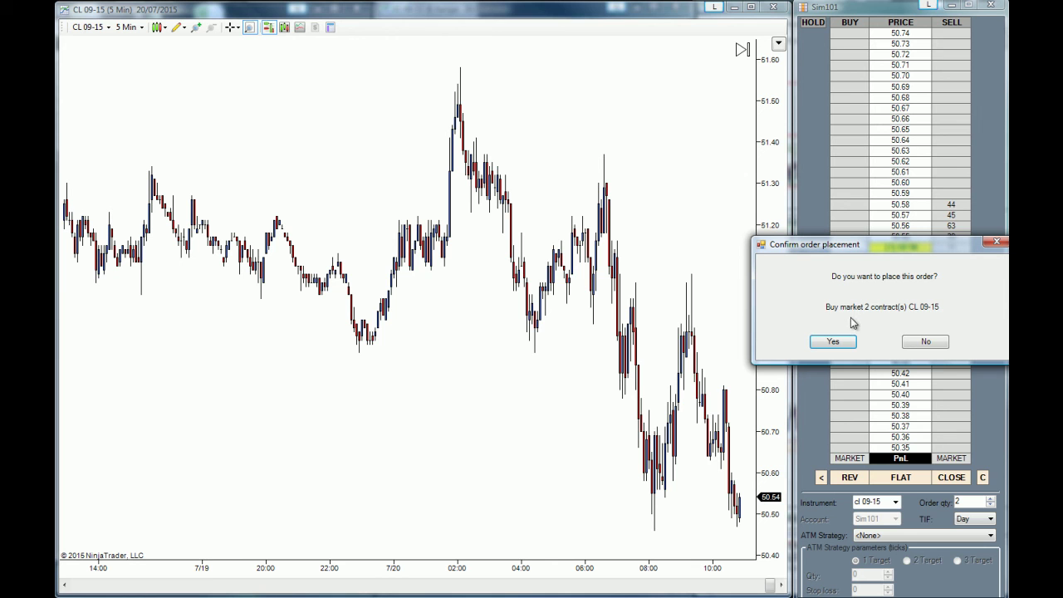
pyautogui.click(834, 341)
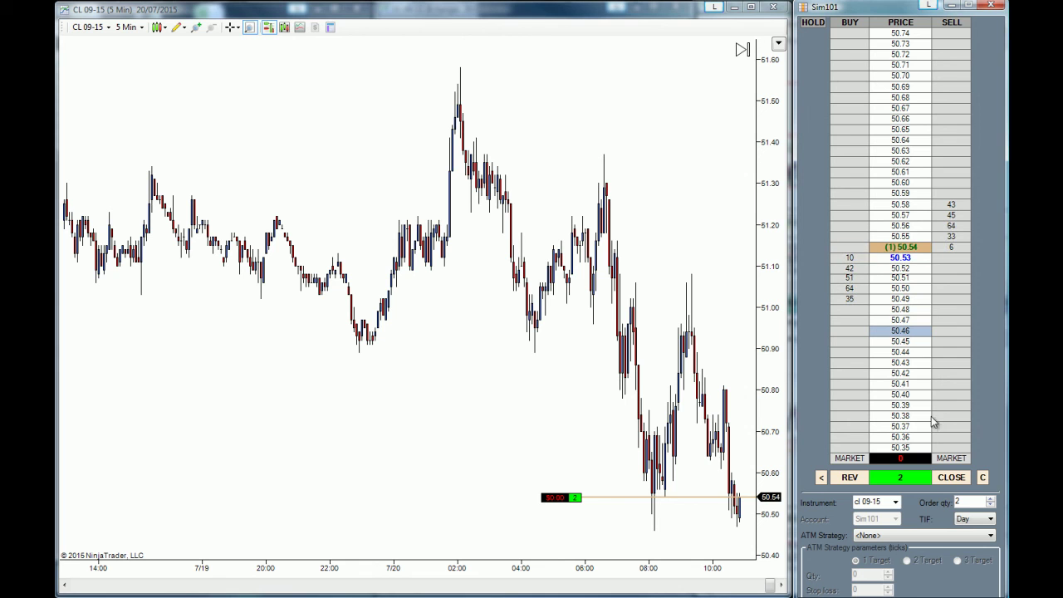
# Close the 2-contract CL 09-15 long position with the CLOSE button
pyautogui.click(954, 480)
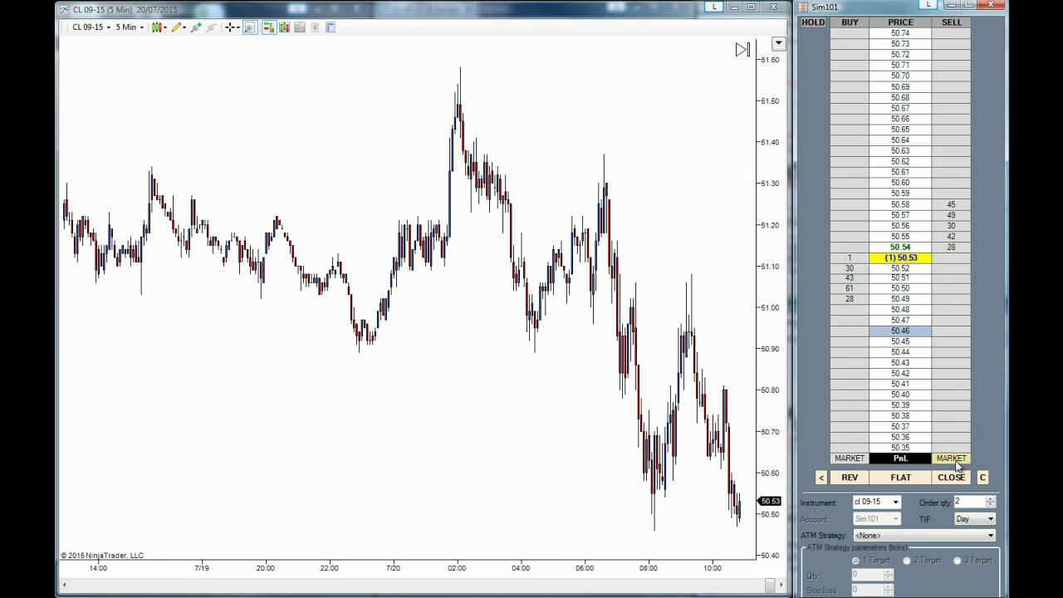
# Sell 2 CL 09-15 contracts at market and confirm the order
pyautogui.click(955, 463)
pyautogui.click(853, 347)
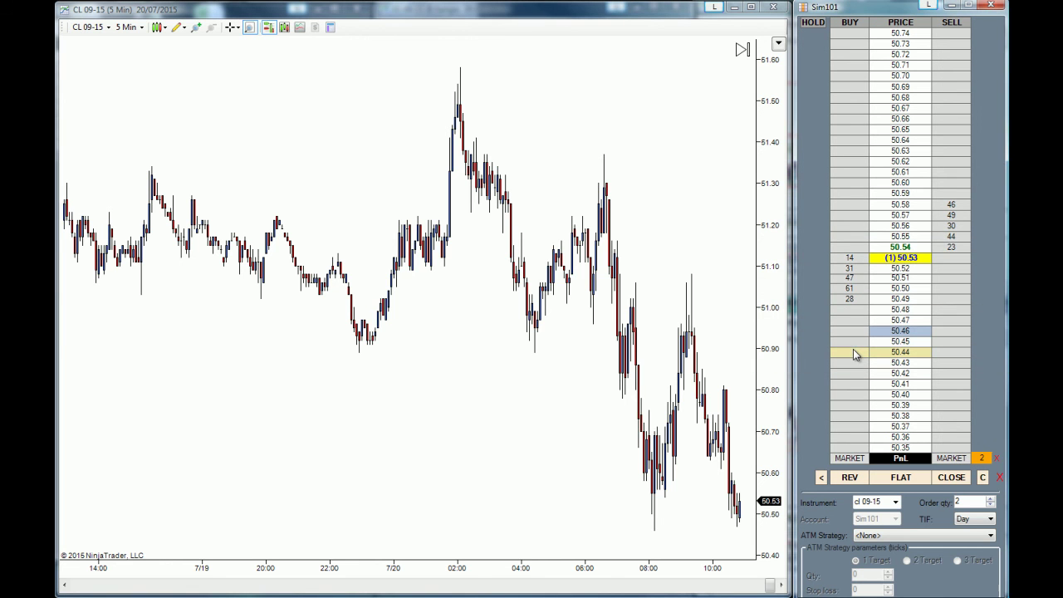